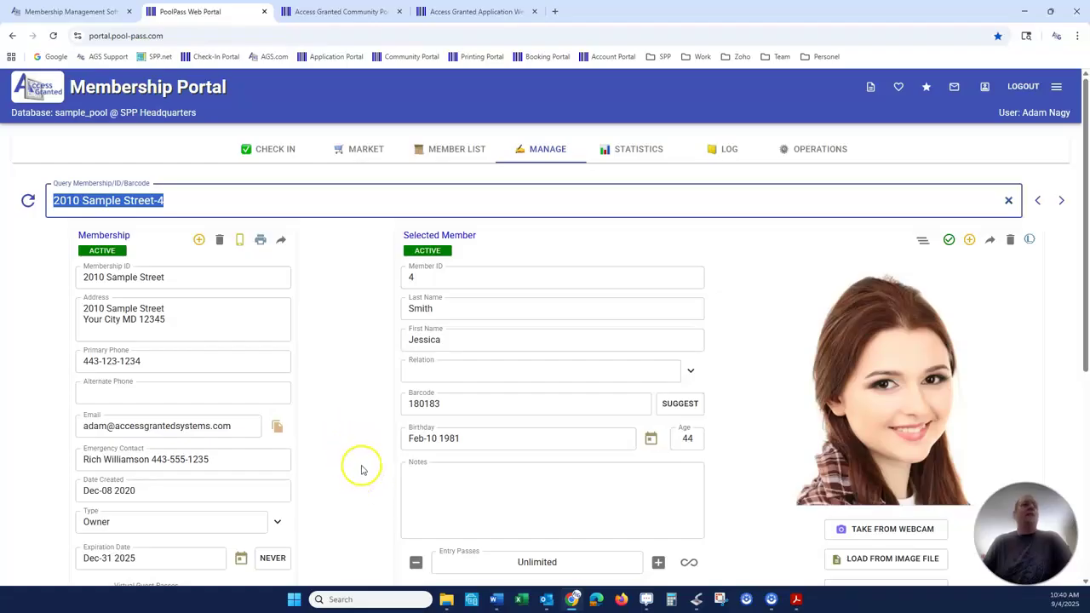
- Set the membership's virtual guest passes to 4
{"action": "scroll", "coordinate": [361, 469], "scroll_direction": "down", "scroll_amount": 1}
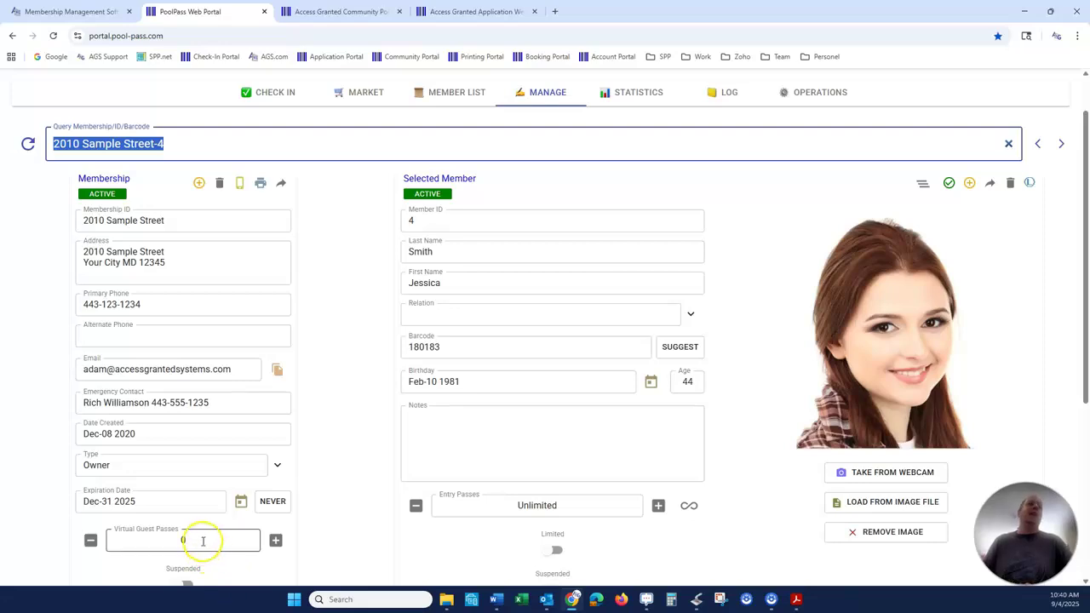
{"action": "left_click", "coordinate": [129, 542]}
{"action": "type", "text": "4"}
{"action": "left_click", "coordinate": [139, 562]}
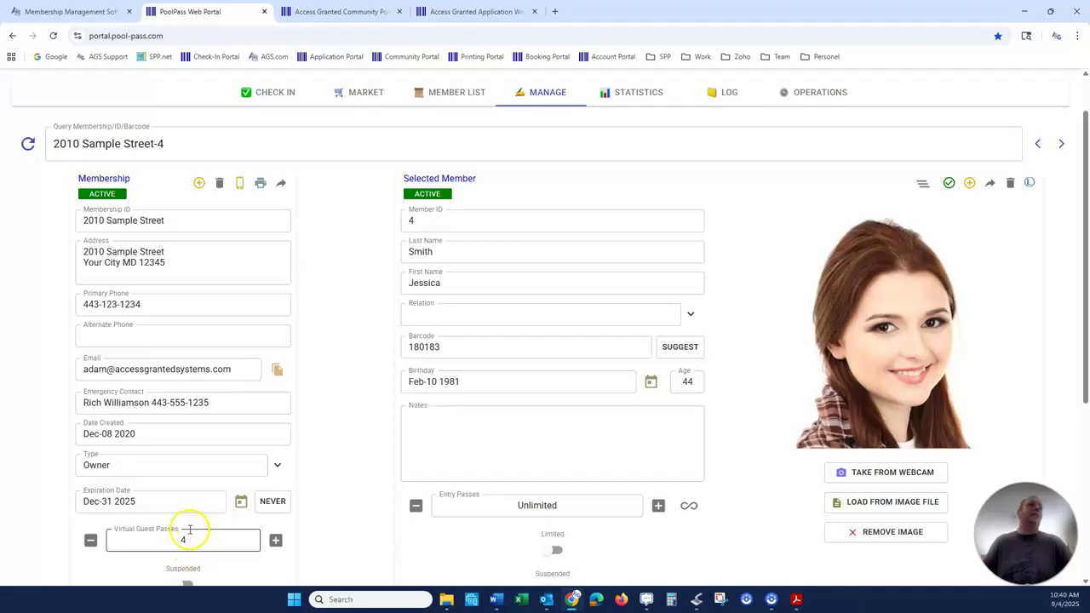
- Set the membership's virtual guest passes to 10
{"action": "left_click", "coordinate": [153, 548]}
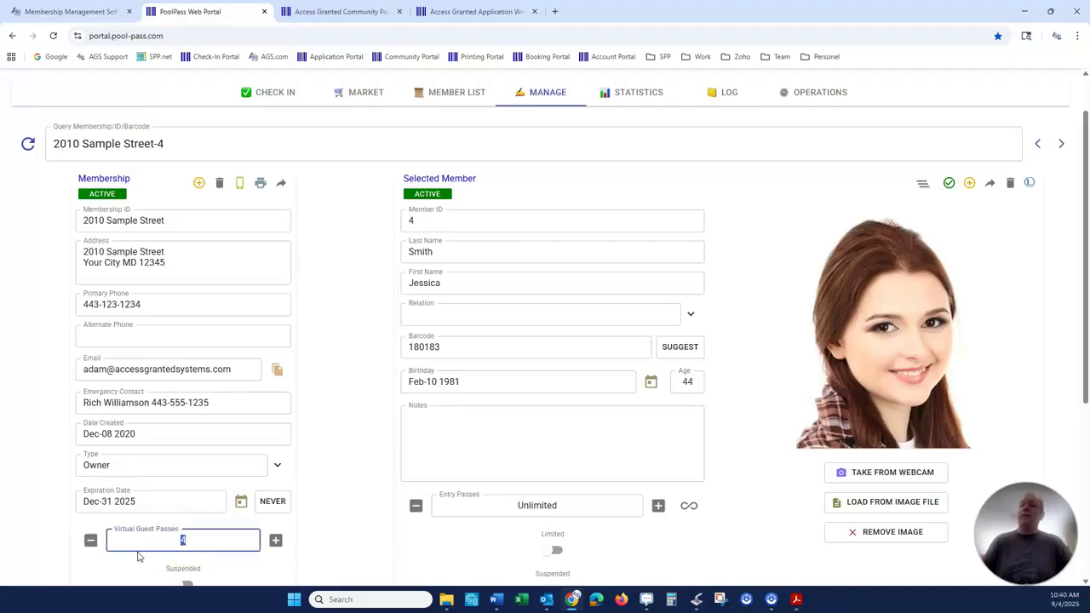
{"action": "type", "text": "10"}
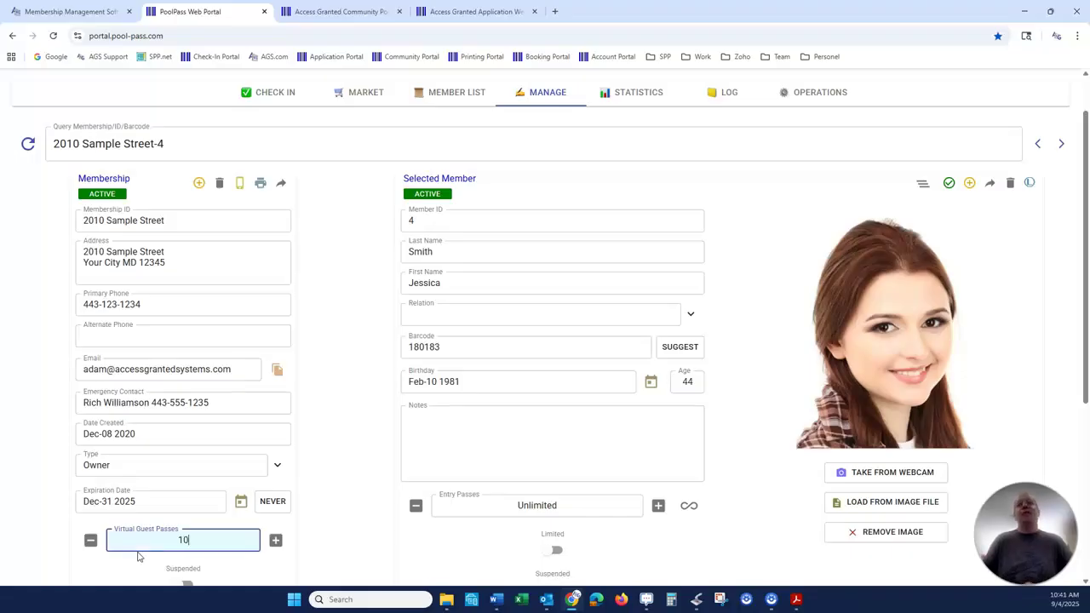
{"action": "left_click", "coordinate": [152, 566]}
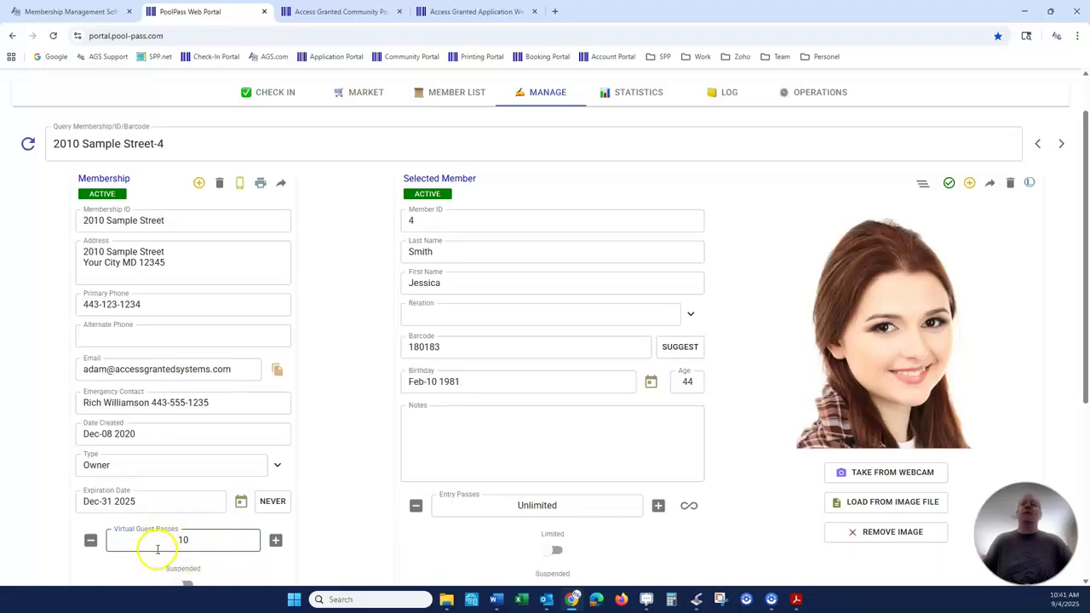
- Reset the membership's virtual guest passes to 0
{"action": "left_click_drag", "start_coordinate": [197, 539], "coordinate": [106, 545]}
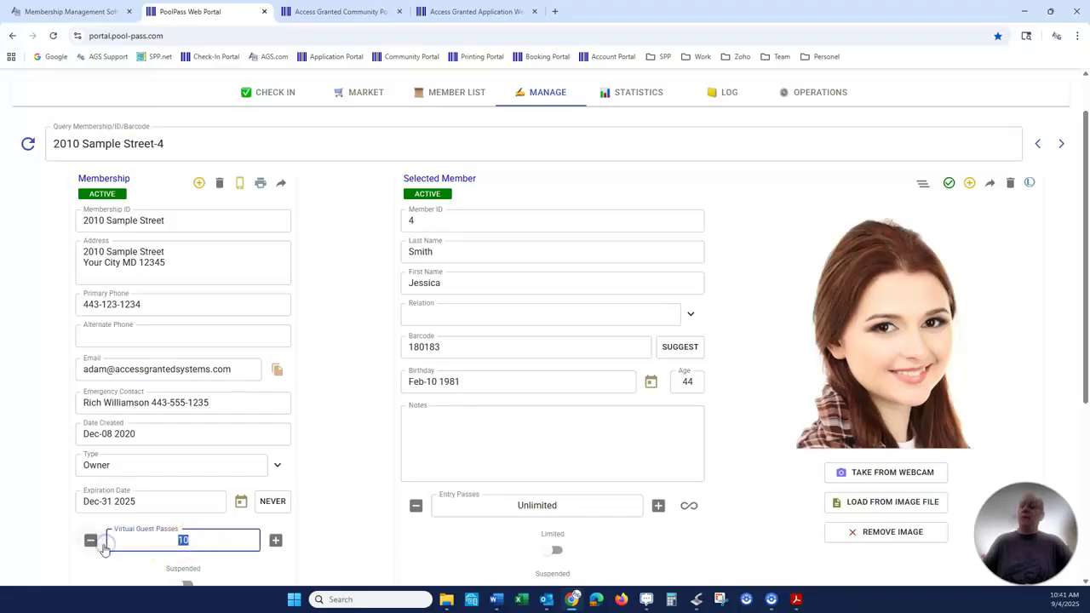
{"action": "type", "text": "0"}
{"action": "left_click", "coordinate": [131, 566]}
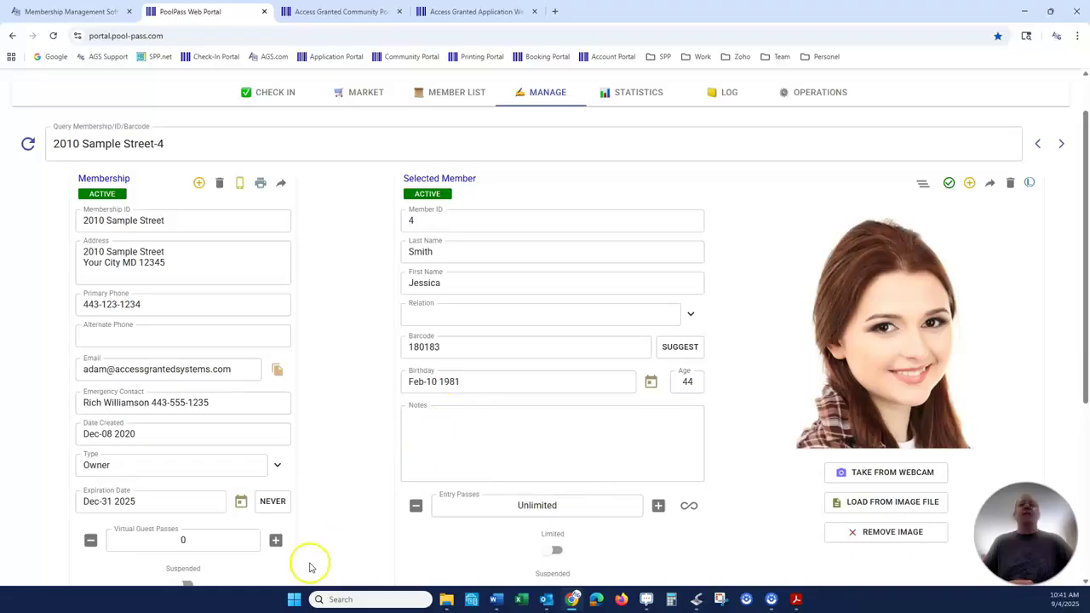
- Set the membership's virtual guest passes to 1
{"action": "left_click", "coordinate": [199, 541]}
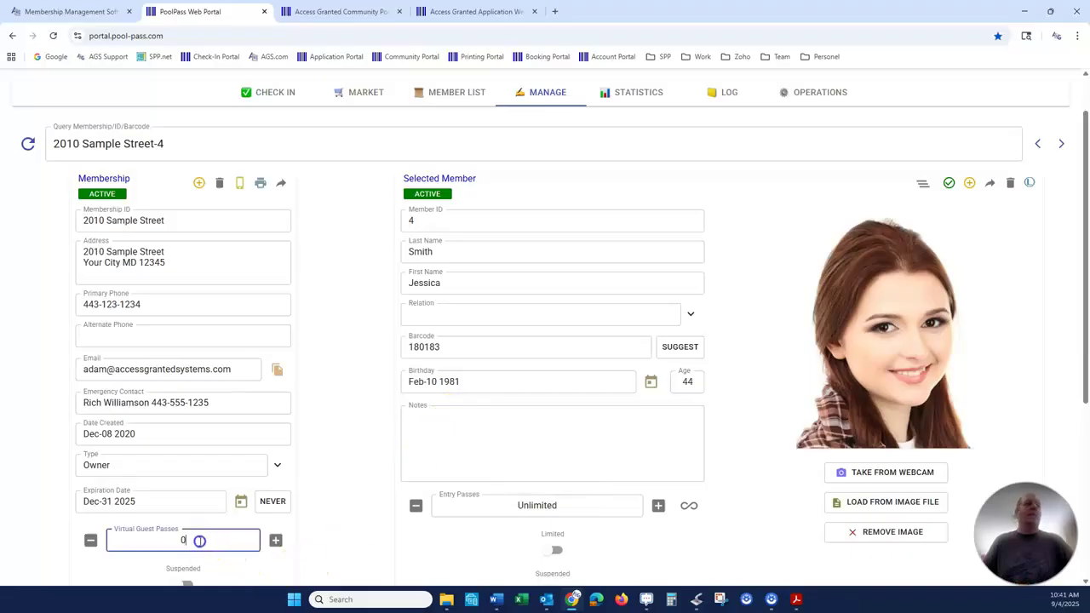
{"action": "type", "text": "1"}
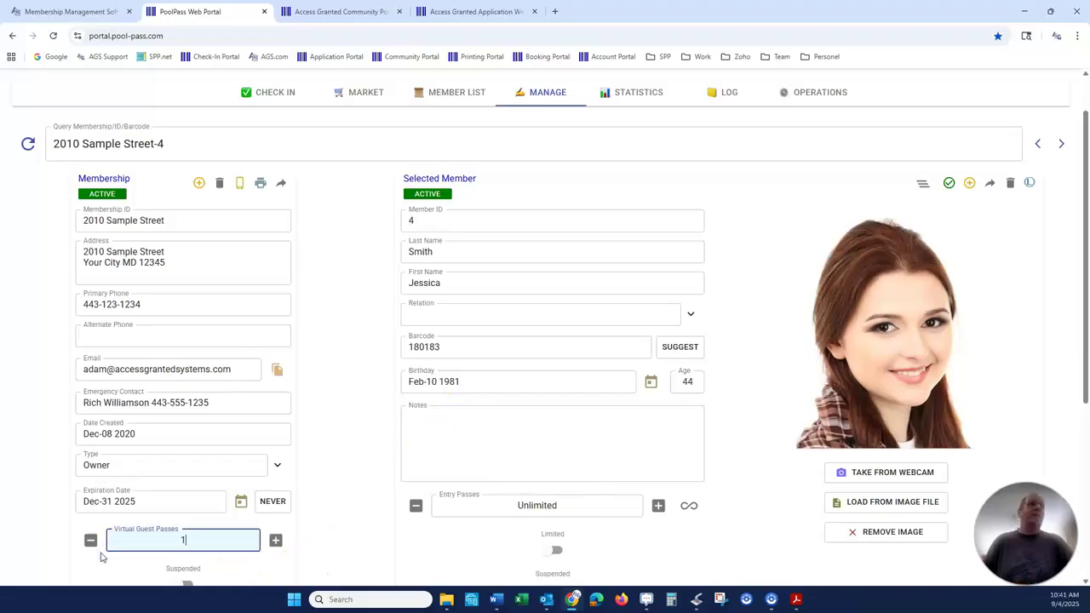
{"action": "left_click", "coordinate": [131, 575]}
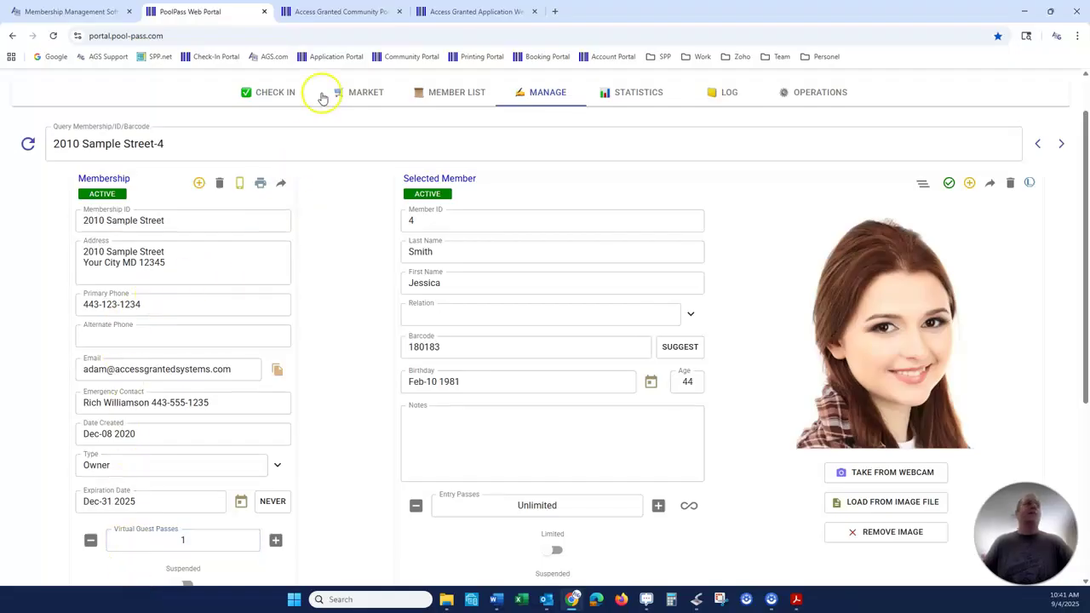
- Look up the member by barcode for check-in and check in only that household member
{"action": "scroll", "coordinate": [306, 157], "scroll_direction": "up", "scroll_amount": 1}
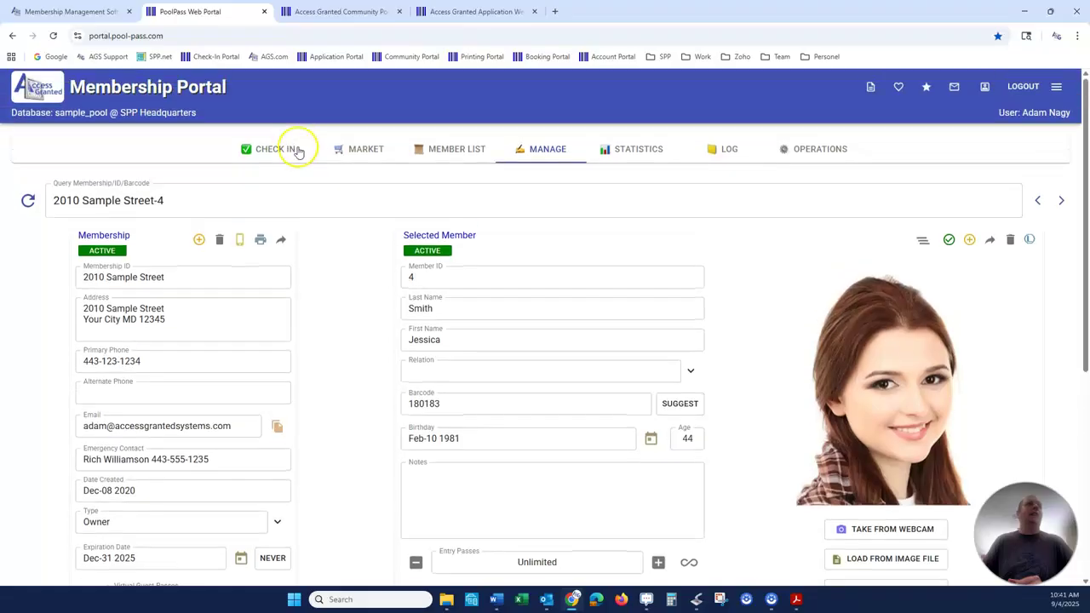
{"action": "left_click", "coordinate": [276, 151]}
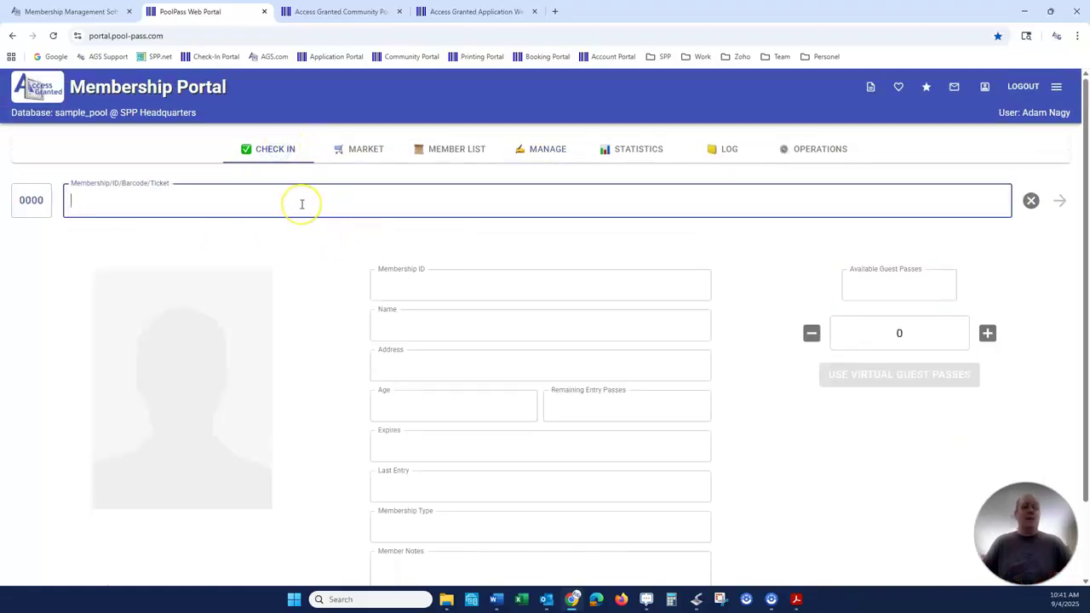
{"action": "key", "text": "Return"}
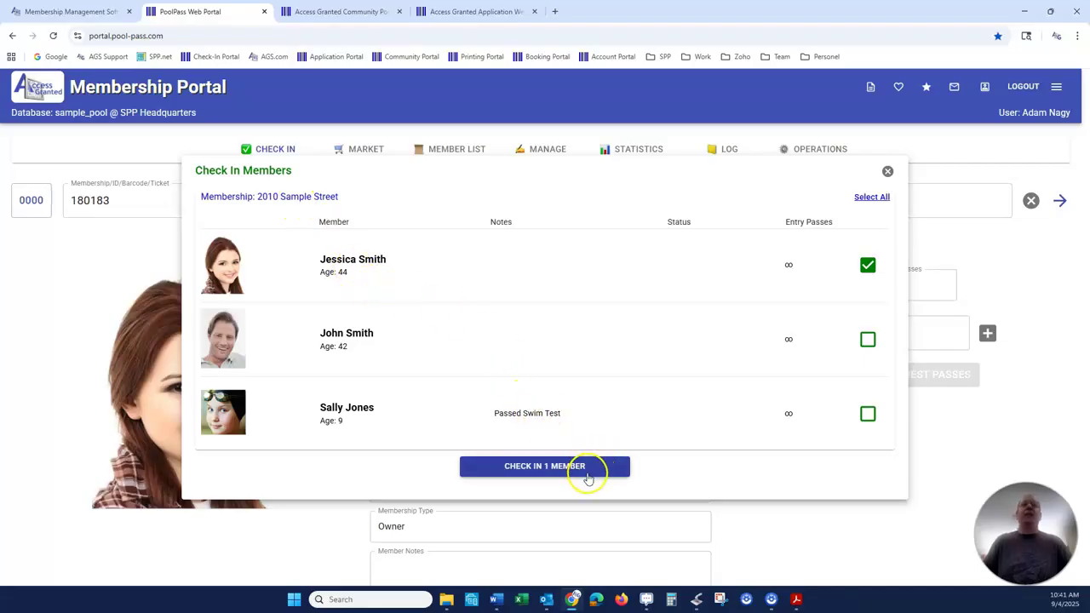
{"action": "left_click", "coordinate": [561, 467]}
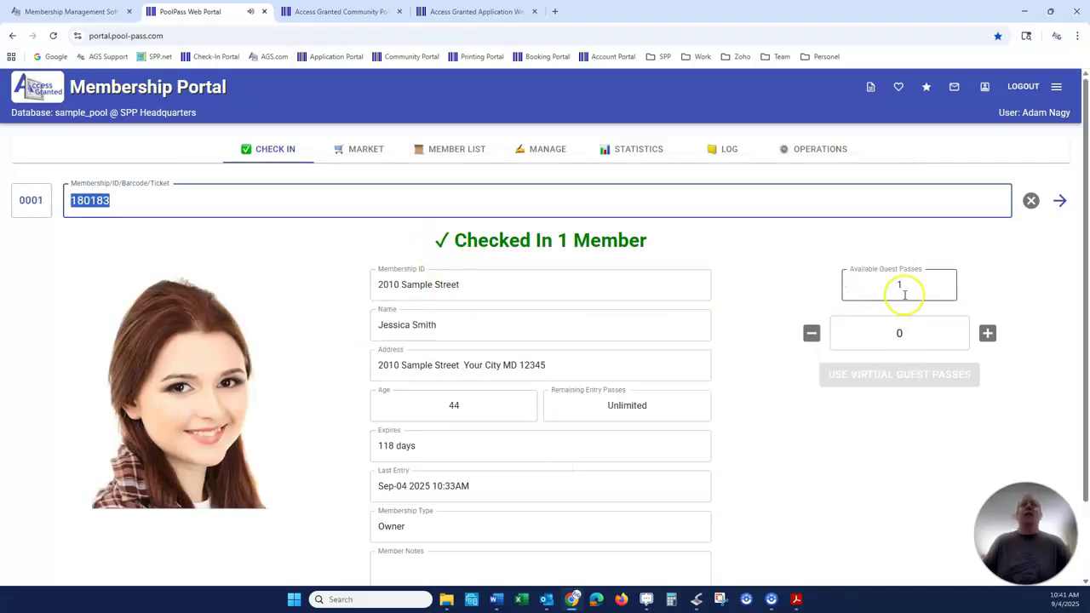
- Use 1 virtual guest pass for the checked-in member and enter the guest's full name in the guest register
{"action": "left_click", "coordinate": [988, 333]}
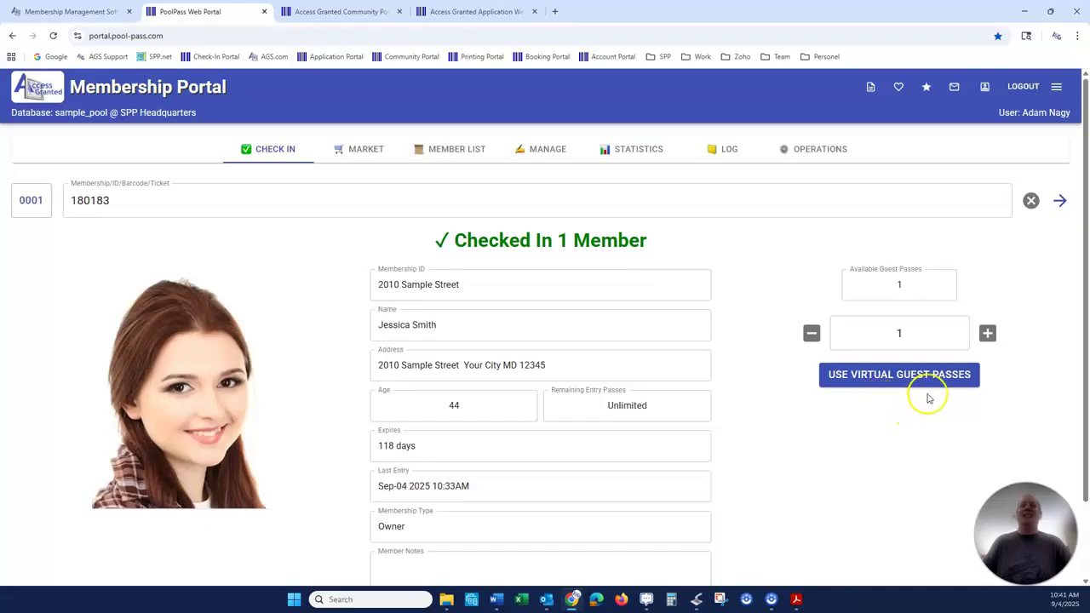
{"action": "left_click", "coordinate": [888, 380]}
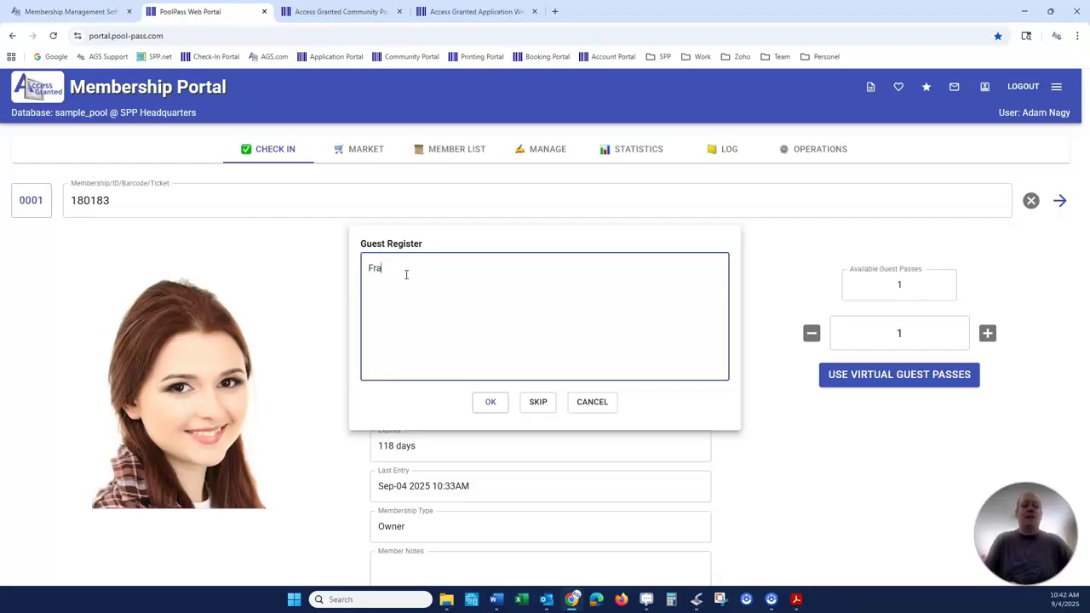
{"action": "type", "text": "nes"}
{"action": "left_click", "coordinate": [485, 407]}
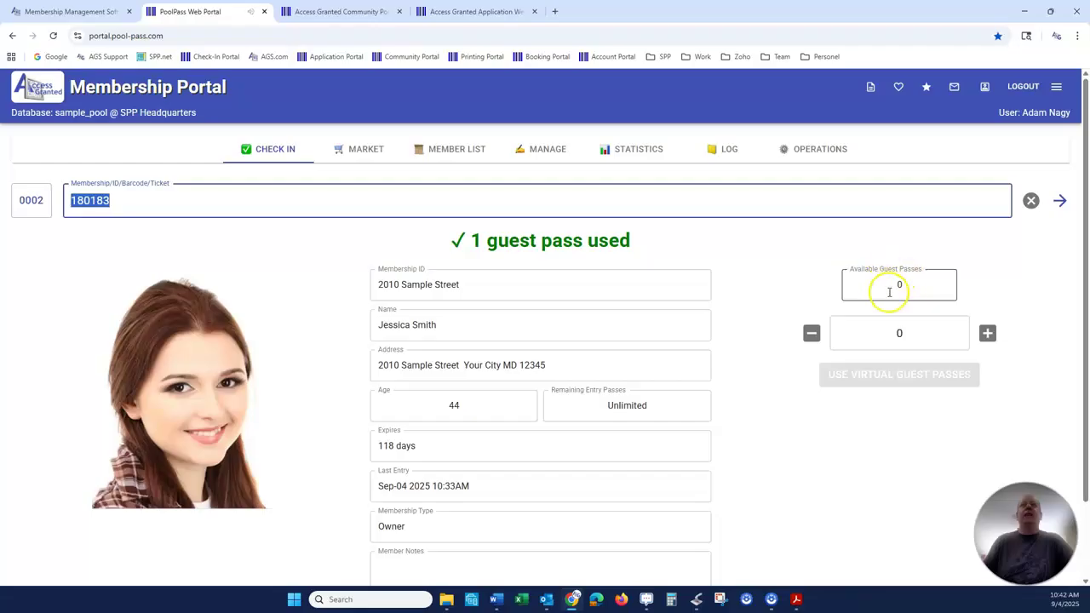
- Open the checked-in member's record to review its remaining virtual guest passes, and examine the guest admission in the entry log
{"action": "left_click", "coordinate": [1060, 202]}
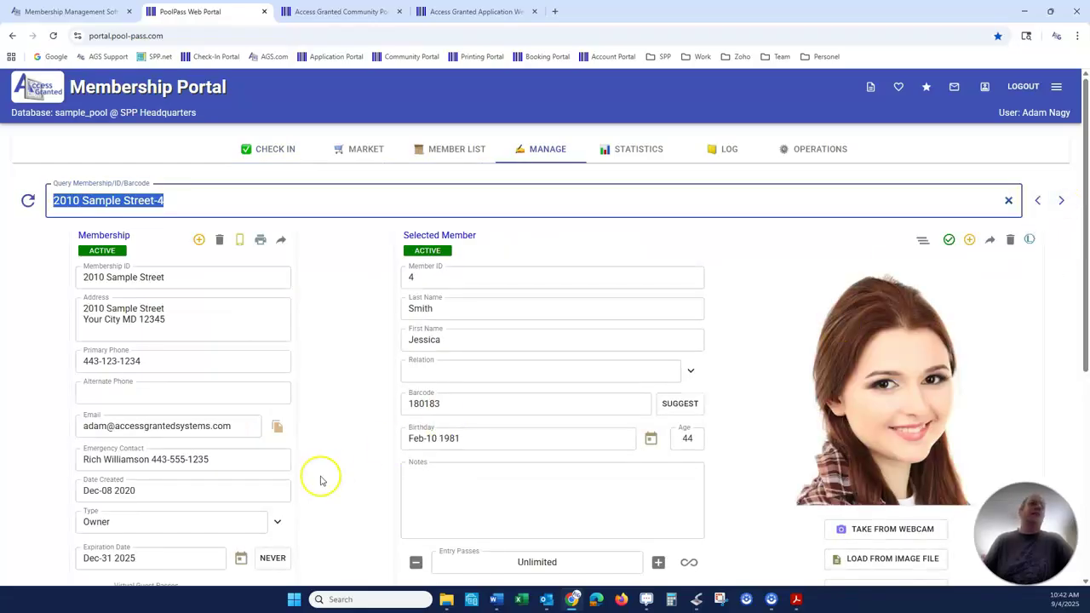
{"action": "scroll", "coordinate": [271, 500], "scroll_direction": "down", "scroll_amount": 1}
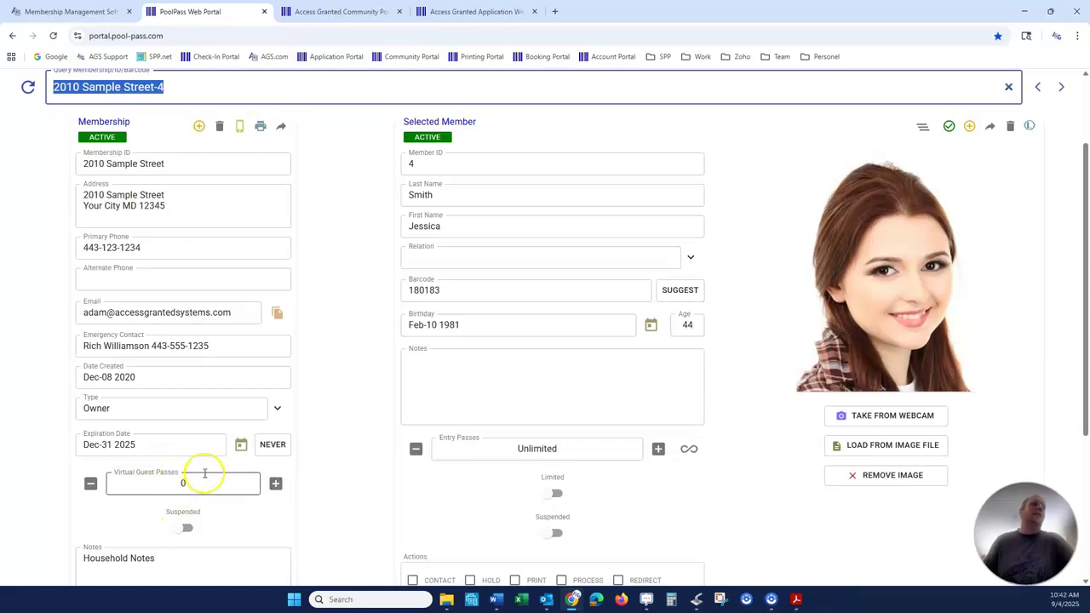
{"action": "scroll", "coordinate": [366, 467], "scroll_direction": "up", "scroll_amount": 1}
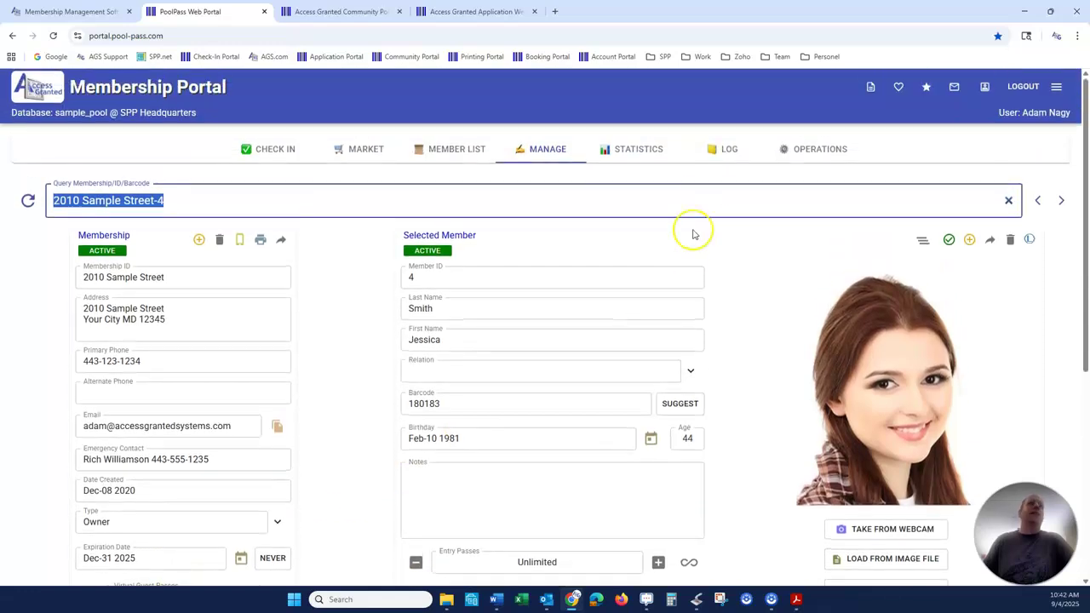
{"action": "left_click", "coordinate": [723, 152]}
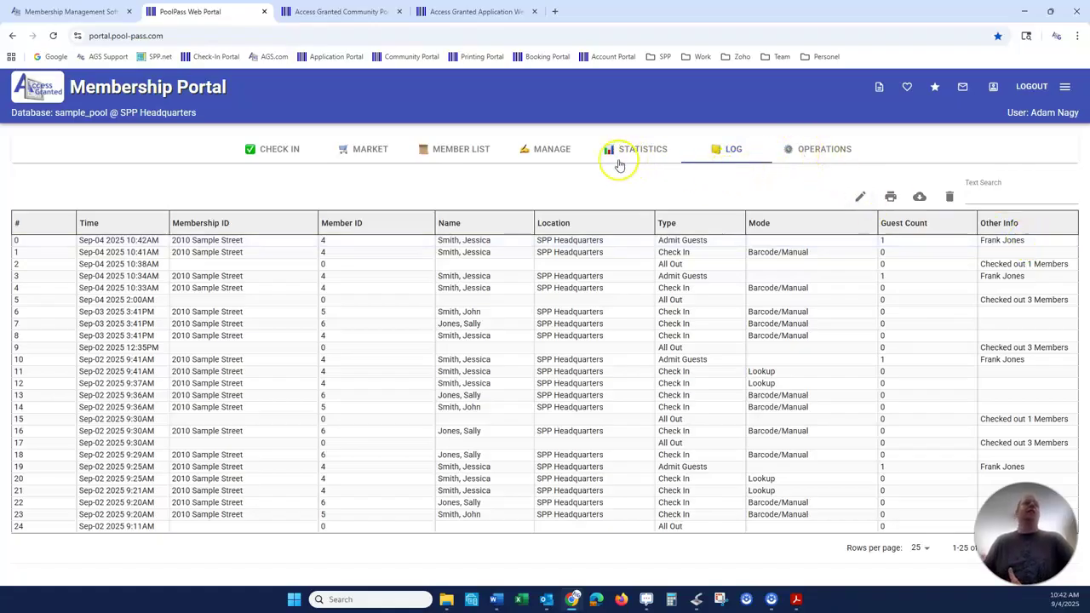
- Reopen the same member's record from the member list and view its virtual guest passes
{"action": "left_click", "coordinate": [465, 151]}
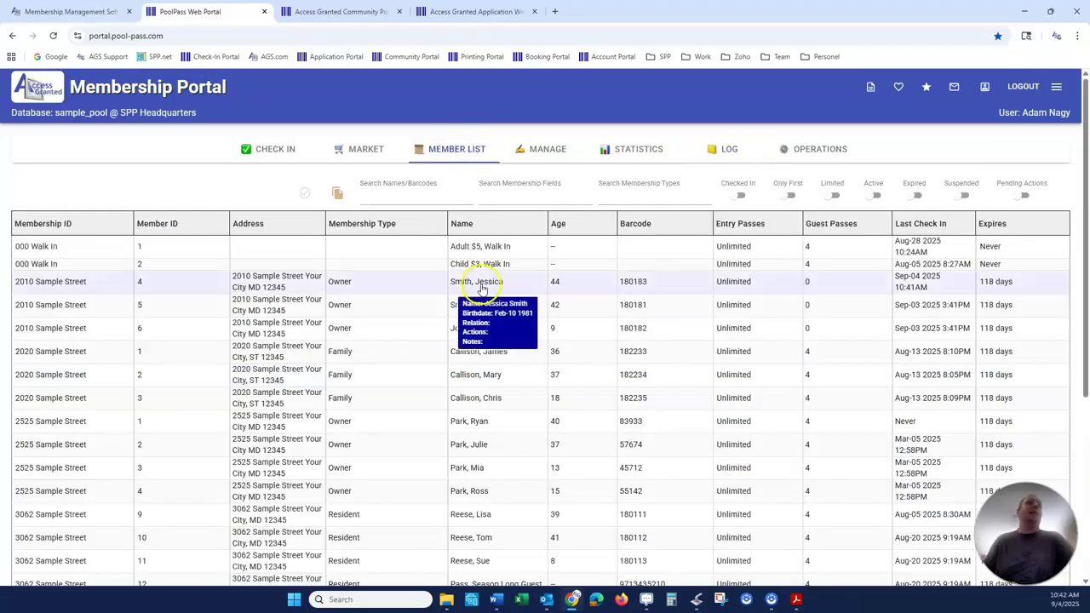
{"action": "double_click", "coordinate": [481, 286]}
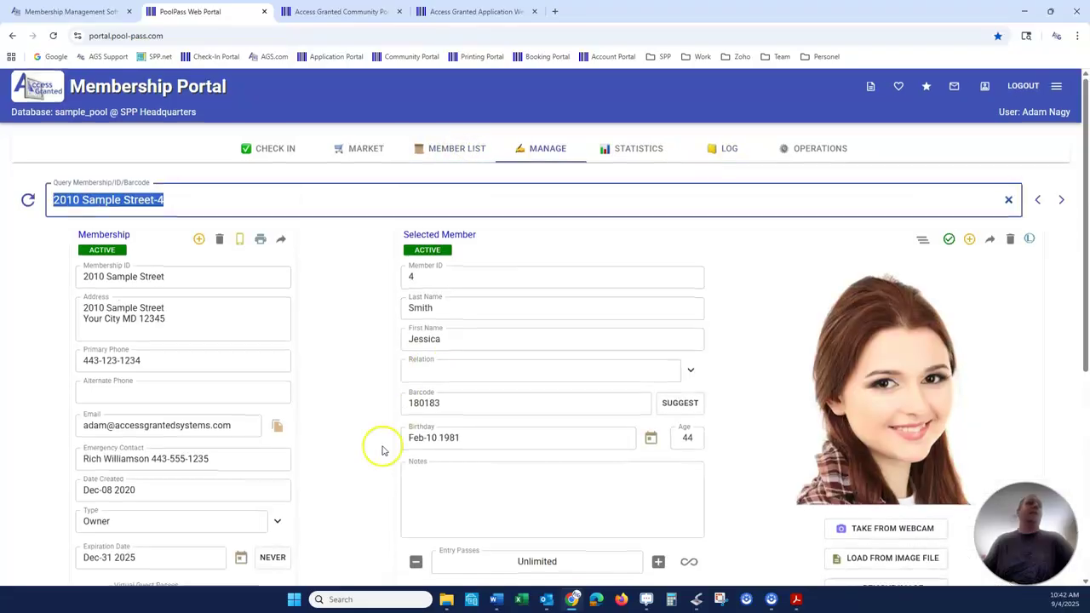
{"action": "scroll", "coordinate": [255, 468], "scroll_direction": "down", "scroll_amount": 2}
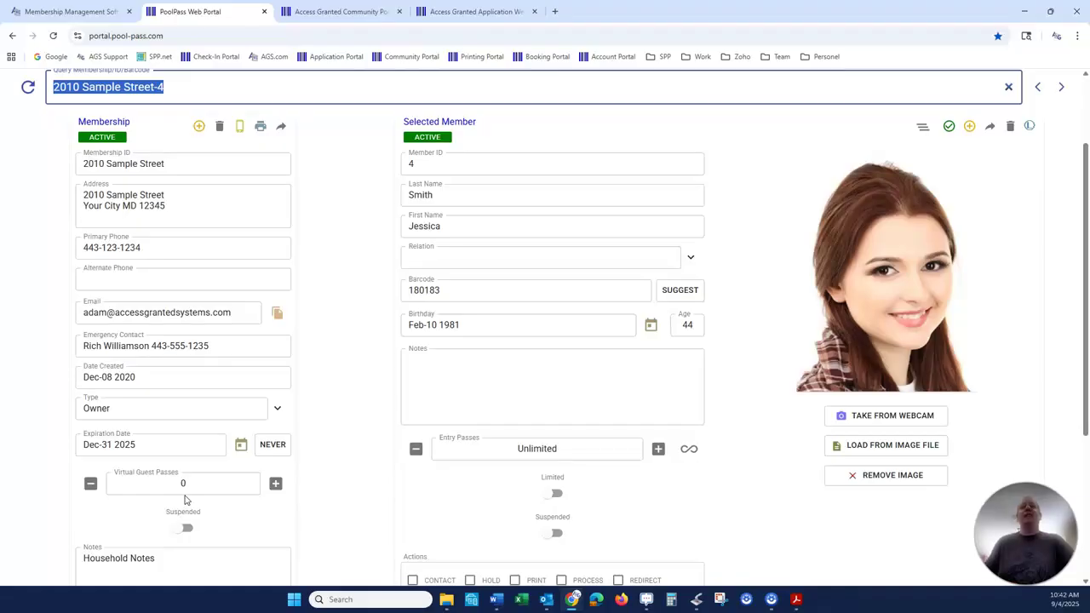
- From the community portal's daily guest passes page, order 3 guest passes and enter the member's barcode number as the membership
{"action": "left_click", "coordinate": [344, 14]}
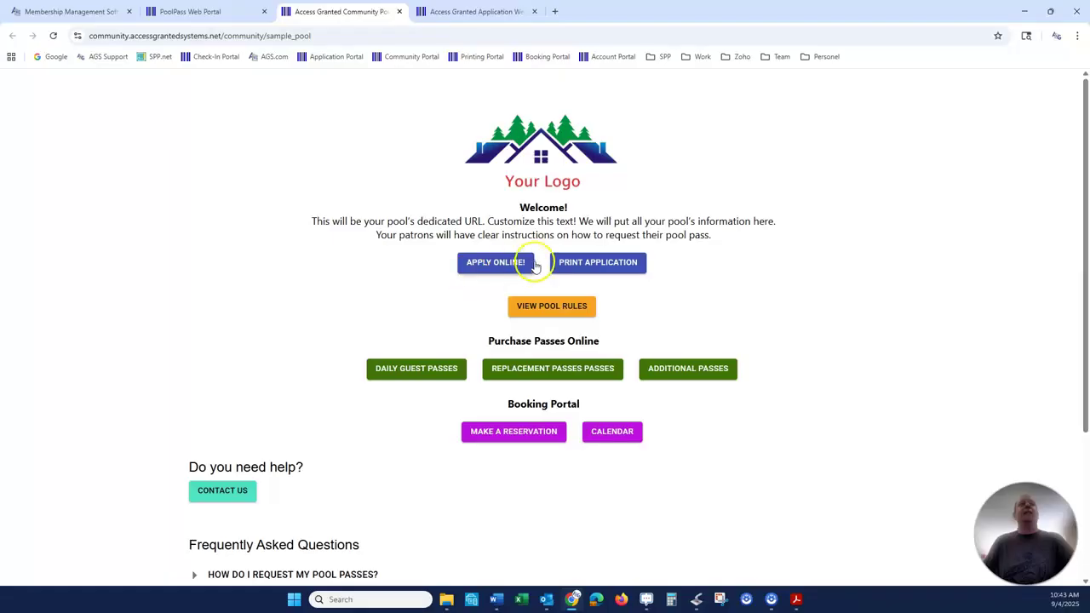
{"action": "left_click", "coordinate": [408, 374]}
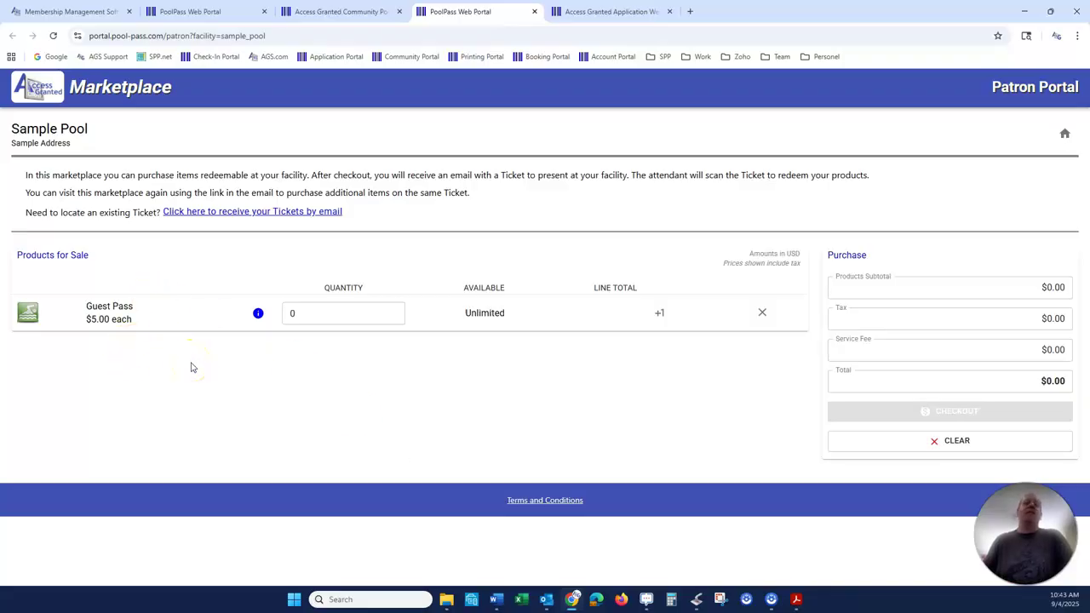
{"action": "left_click", "coordinate": [393, 310]}
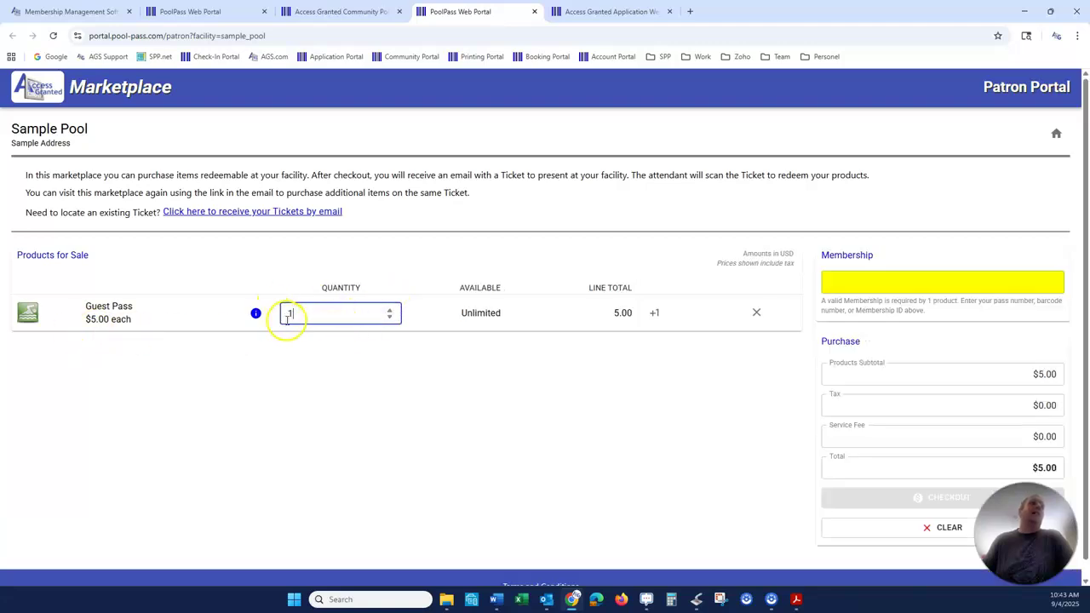
{"action": "left_click", "coordinate": [390, 311]}
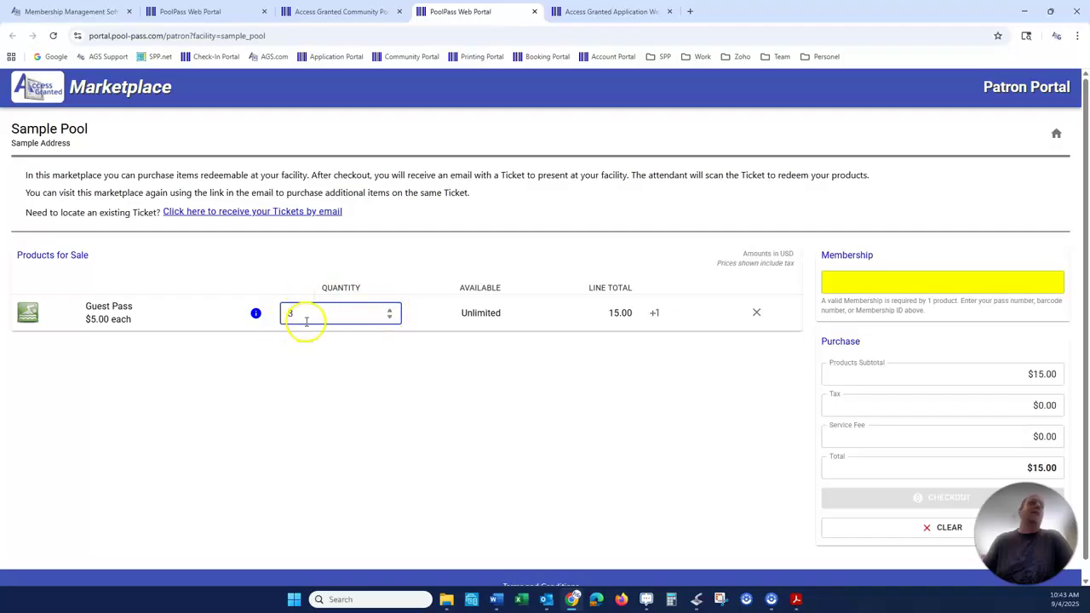
{"action": "left_click", "coordinate": [852, 285]}
{"action": "type", "text": "180183"}
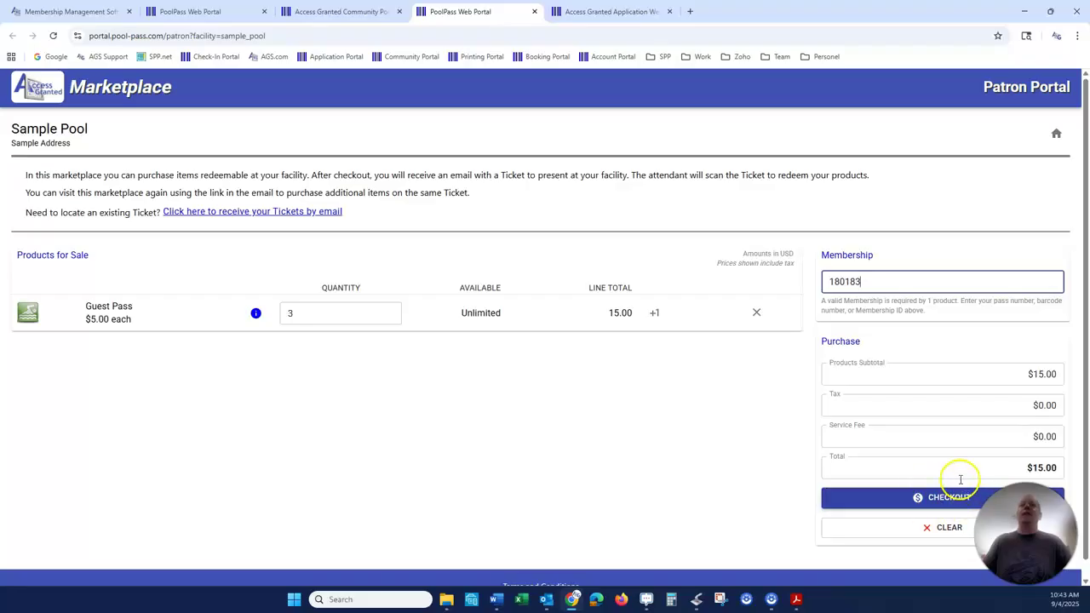
- Switch back to the membership portal and set the member's virtual guest passes to 3
{"action": "left_click", "coordinate": [217, 12]}
{"action": "left_click", "coordinate": [182, 483]}
{"action": "type", "text": "3"}
{"action": "left_click", "coordinate": [129, 526]}
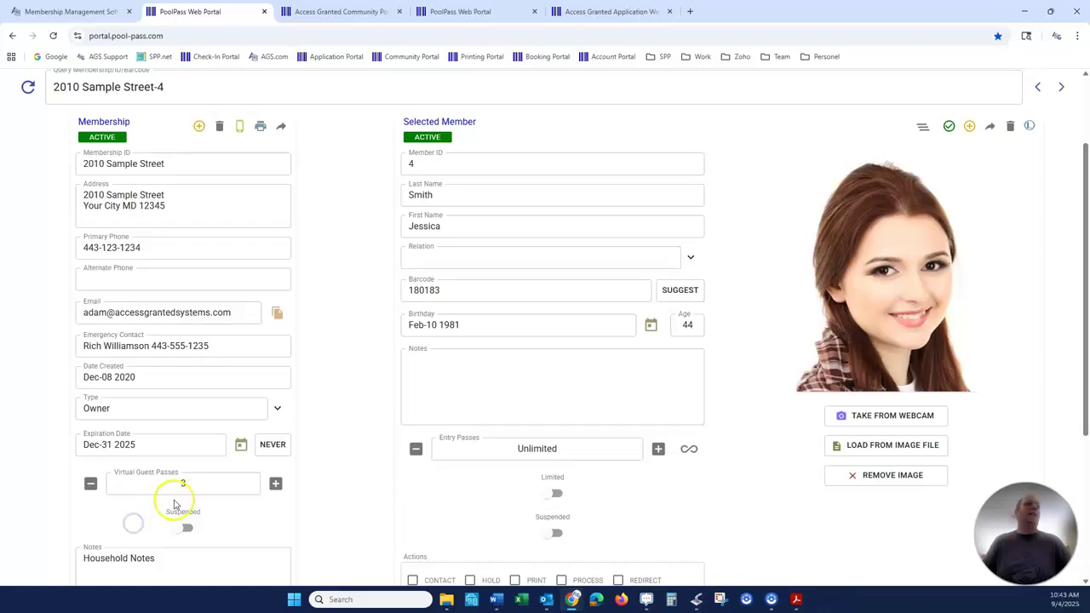
{"action": "left_click", "coordinate": [98, 549]}
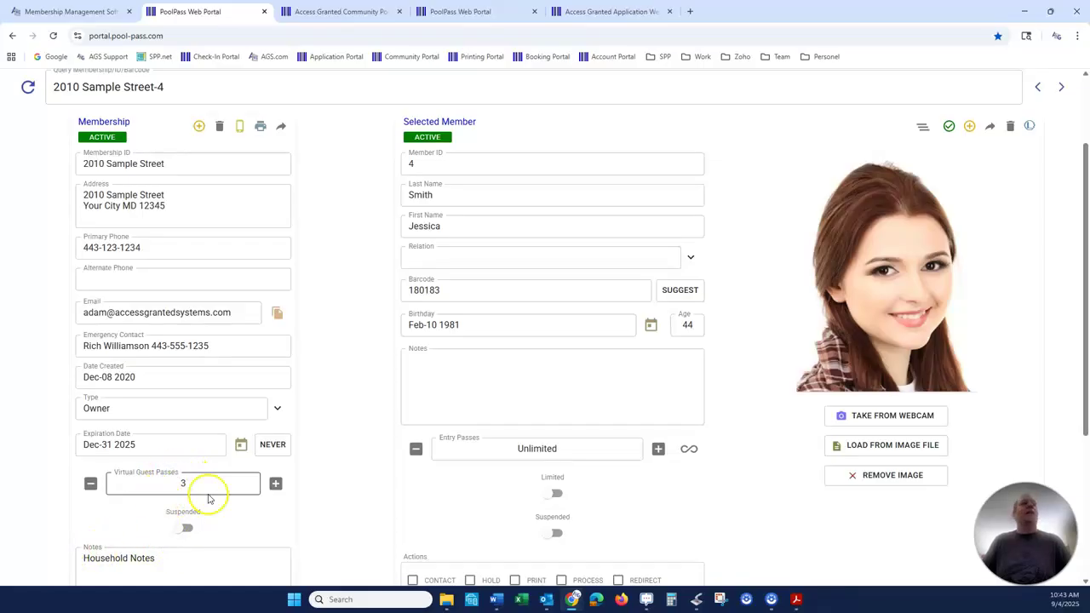
- Switch to the online application form, set the guest passes to purchase to 4, and review the payment section
{"action": "left_click", "coordinate": [343, 17]}
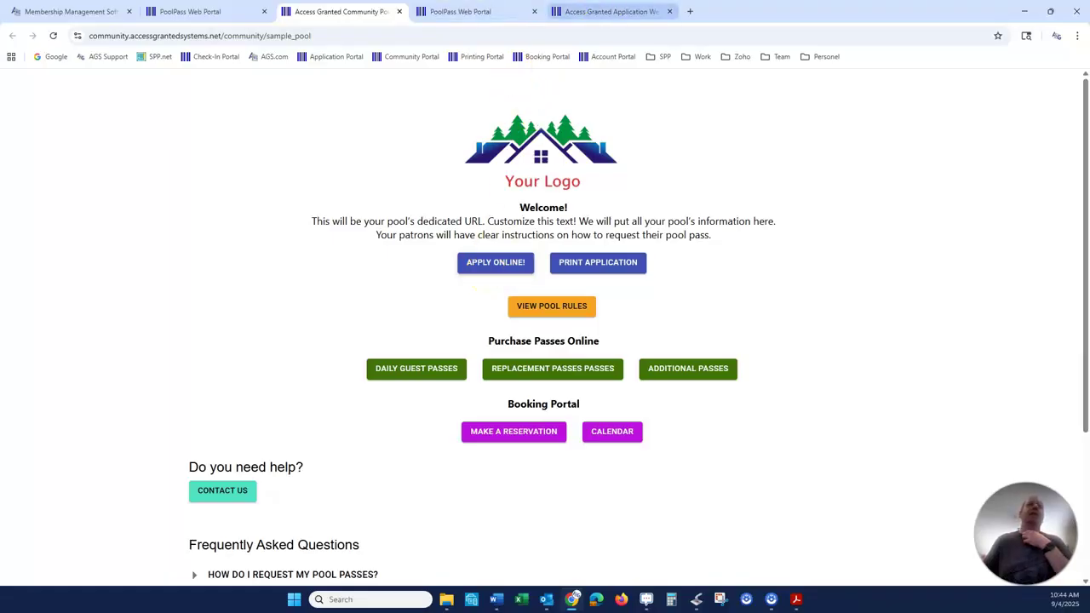
{"action": "left_click", "coordinate": [602, 14]}
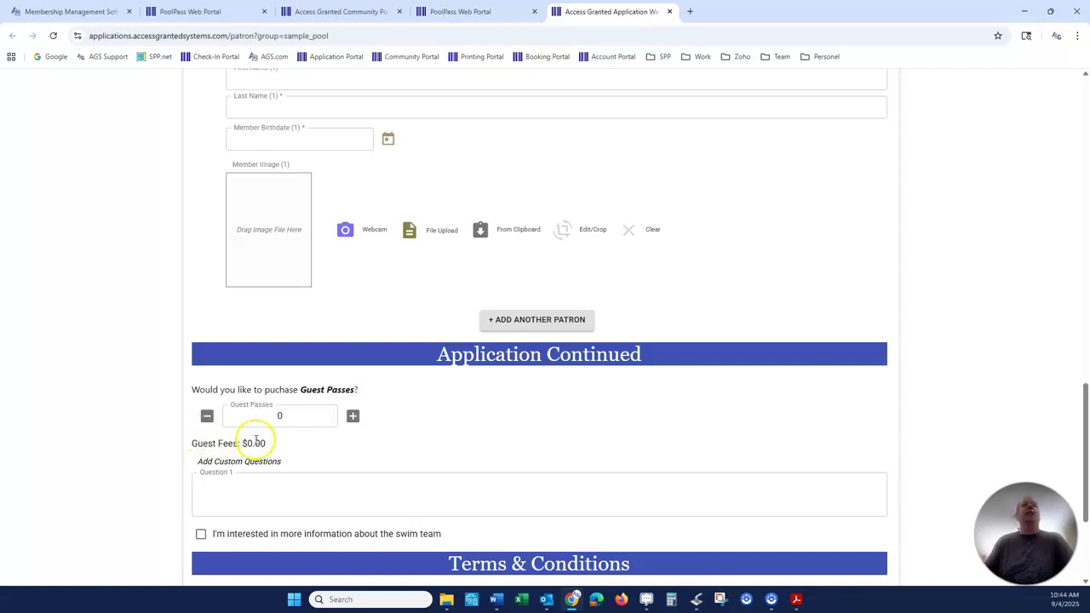
{"action": "left_click", "coordinate": [356, 417]}
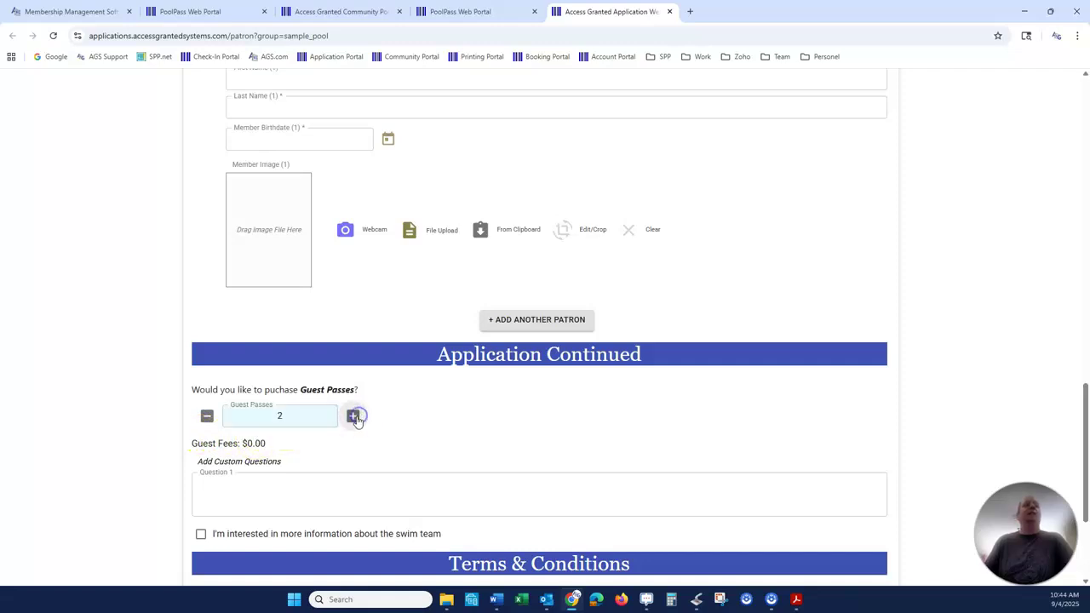
{"action": "left_click", "coordinate": [355, 418]}
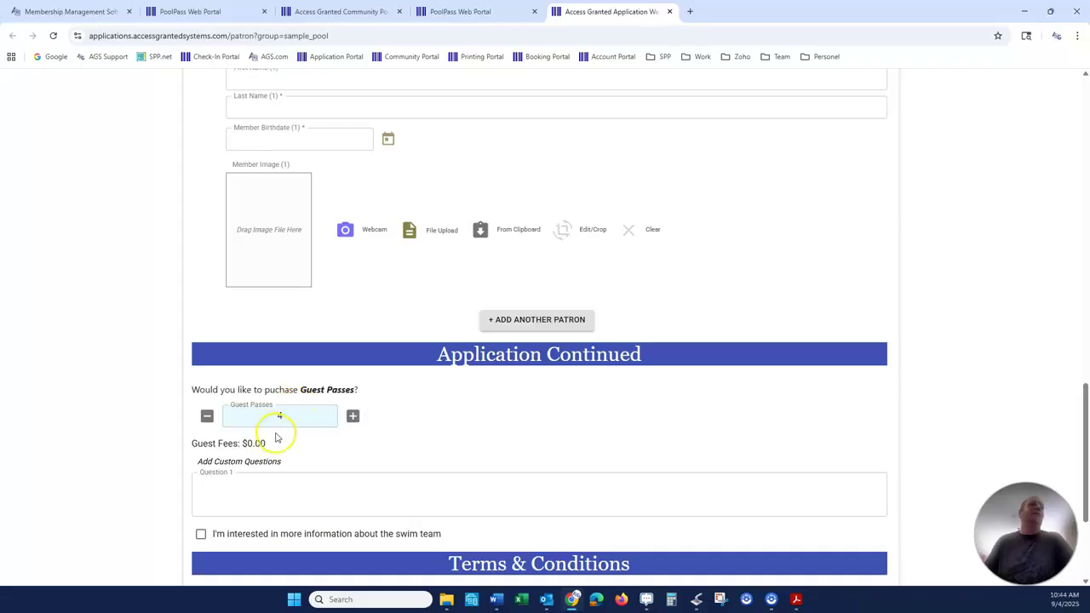
{"action": "scroll", "coordinate": [493, 454], "scroll_direction": "down", "scroll_amount": 2}
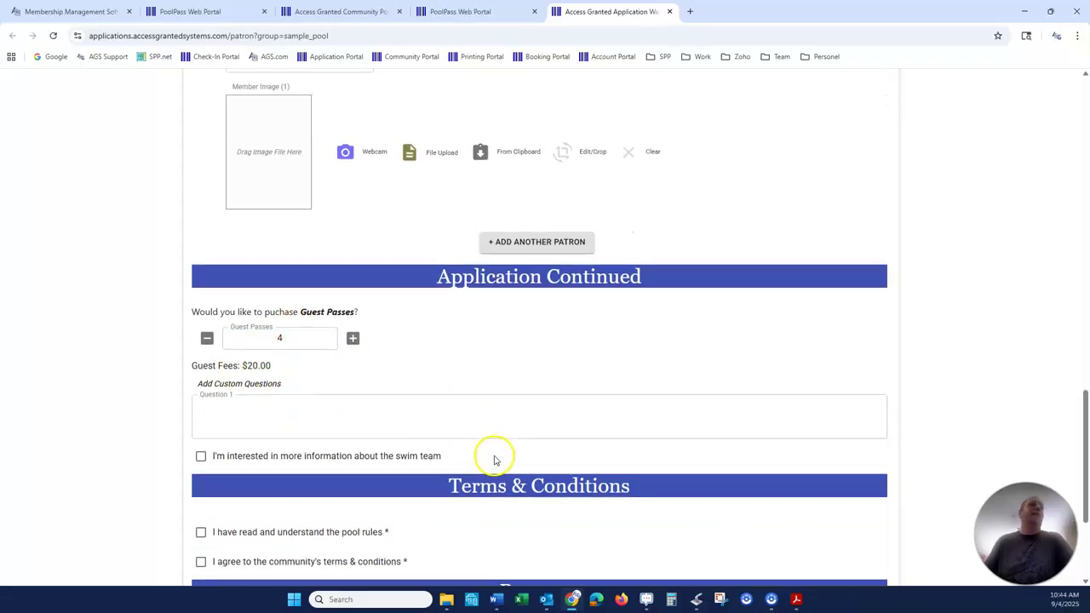
{"action": "scroll", "coordinate": [440, 494], "scroll_direction": "down", "scroll_amount": 2}
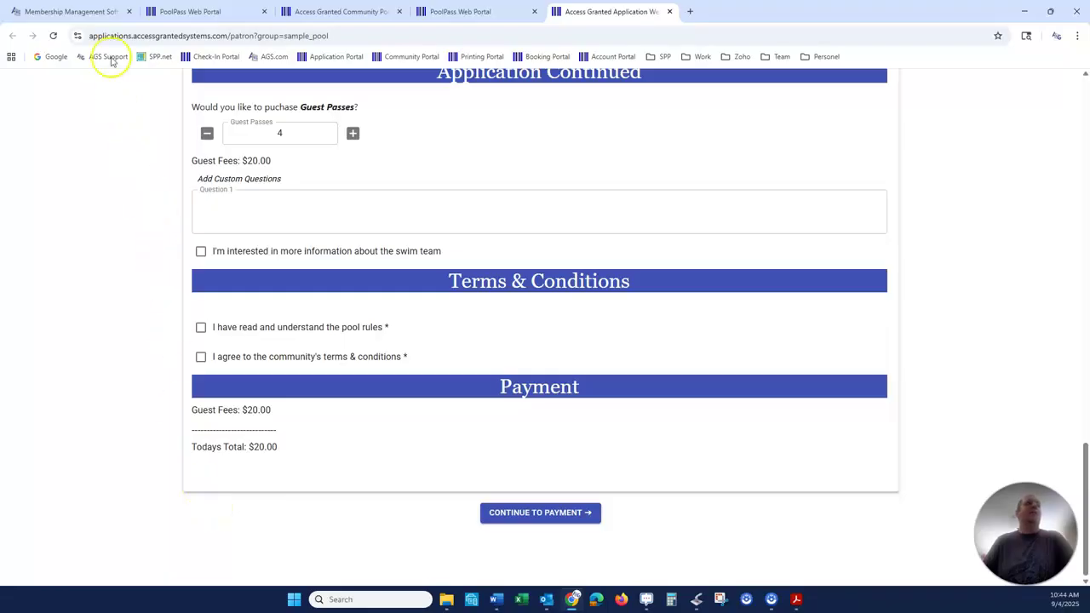
- Switch to the Access Granted Systems website's home page
{"action": "left_click", "coordinate": [86, 12]}
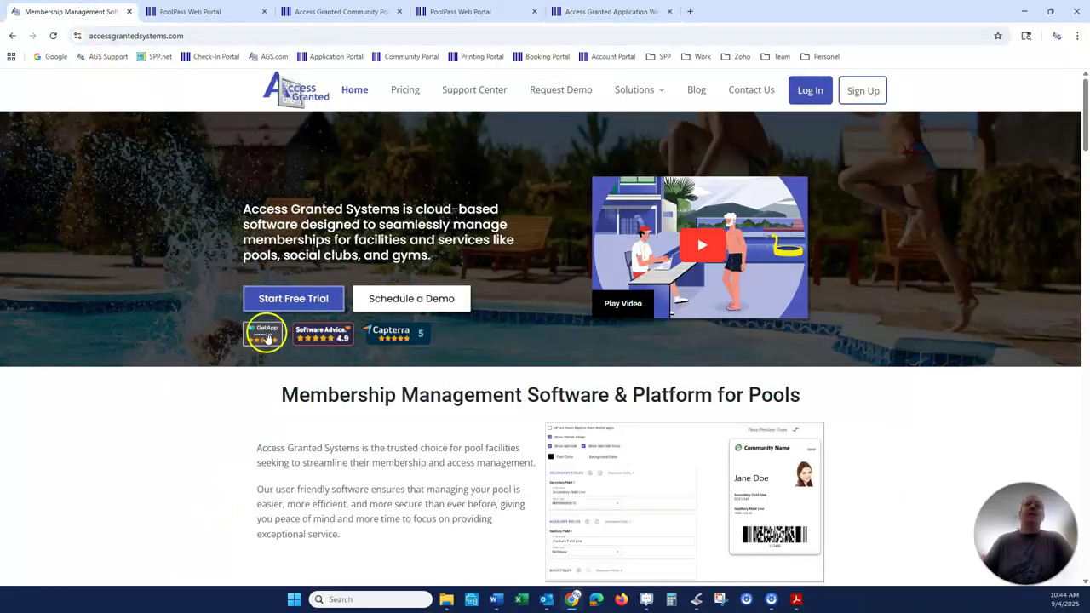